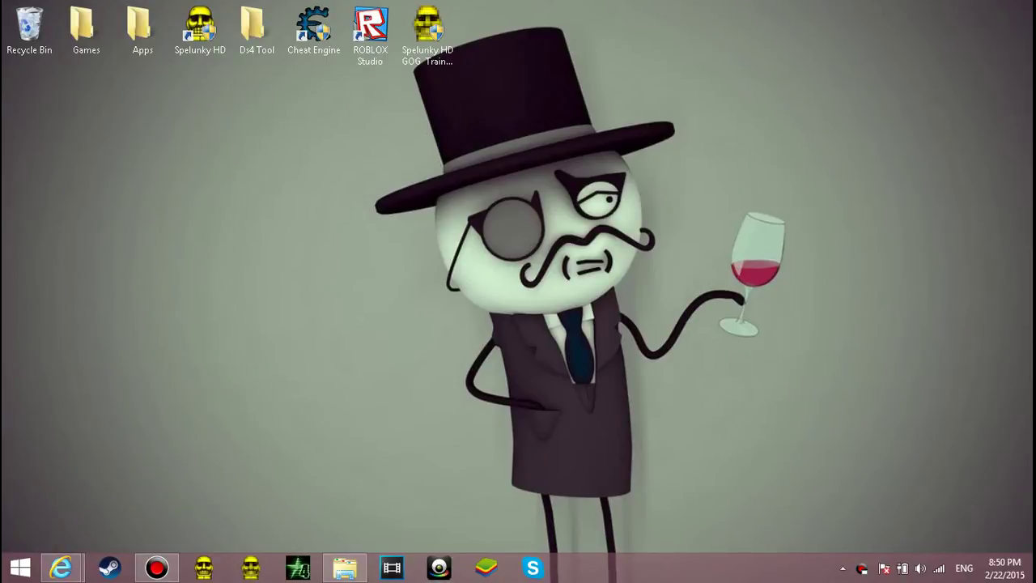
Step: Browse from This PC through C:, Program Files (x86), Steam and steamapps to common, selecting TurboDismount
click(344, 485)
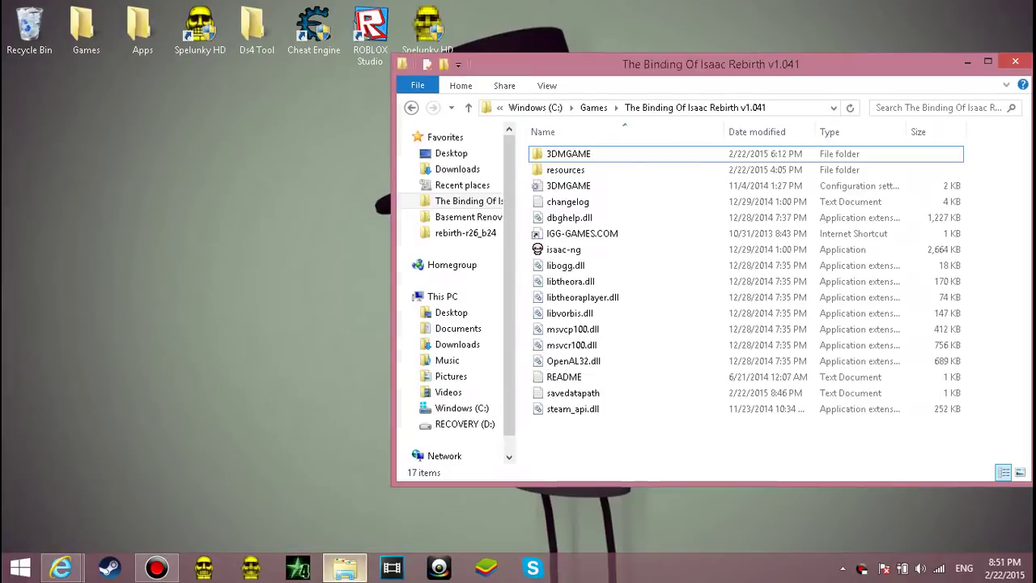
click(443, 297)
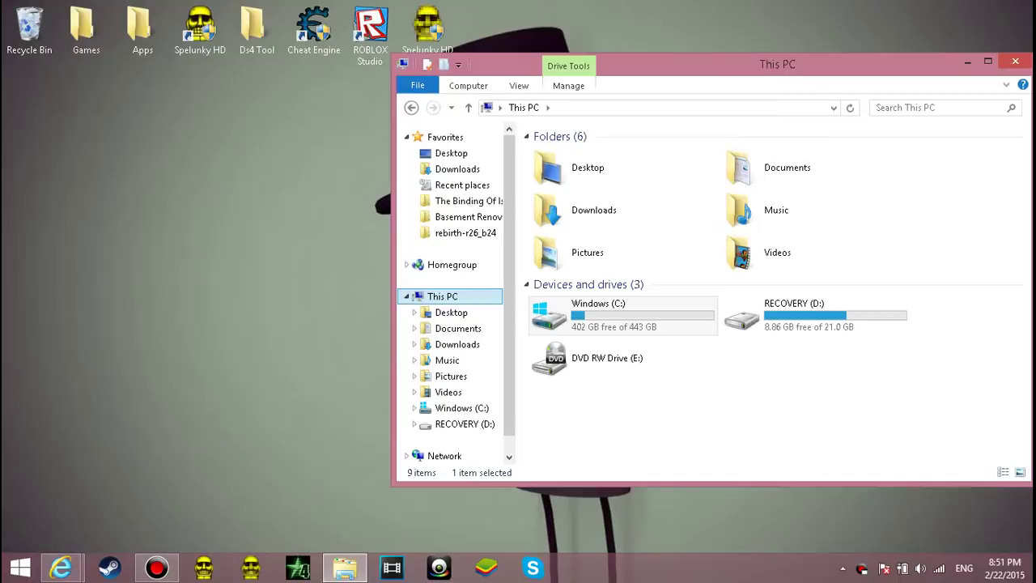
double_click(599, 314)
double_click(583, 233)
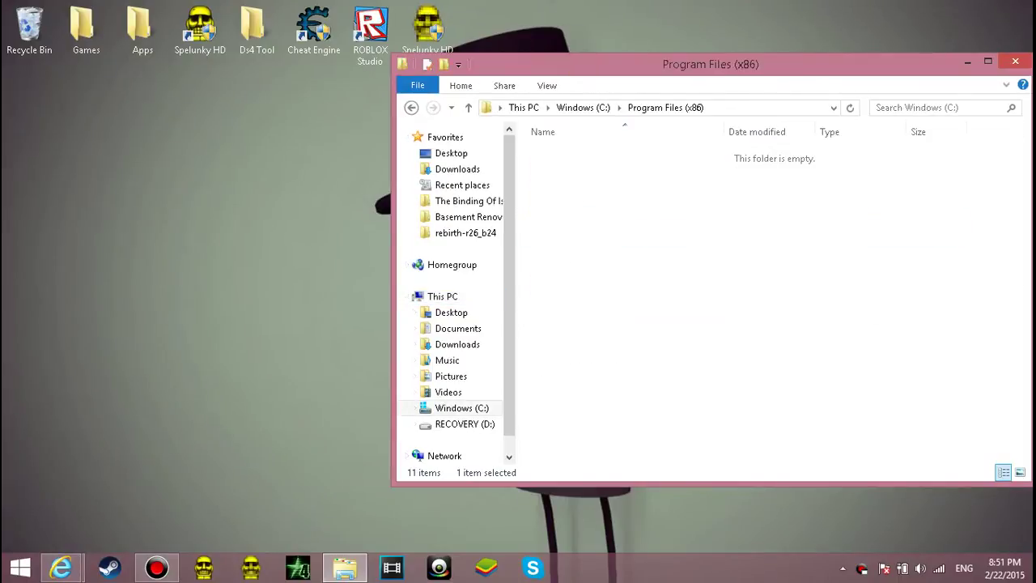
scroll(583, 232, down, 3)
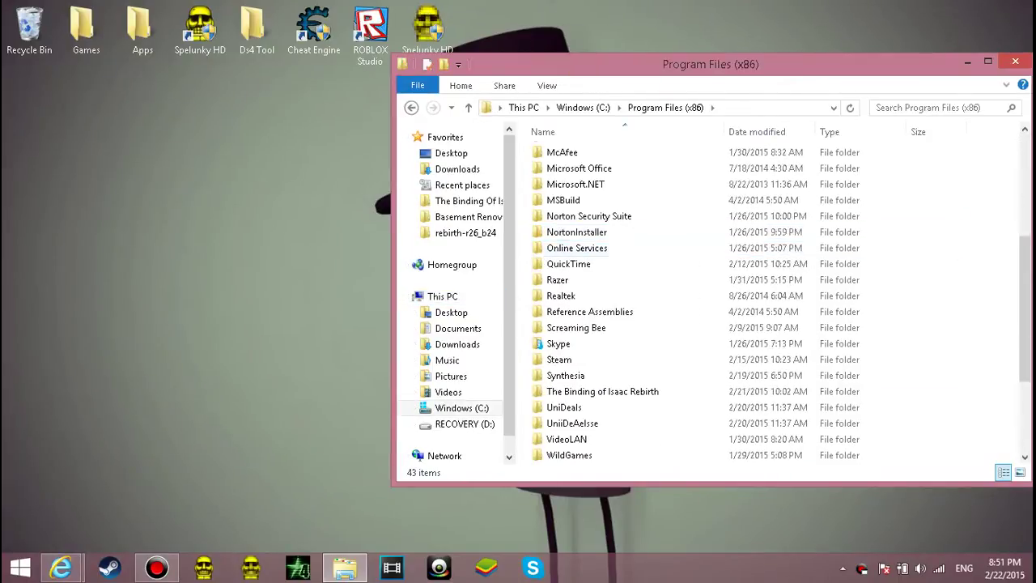
double_click(567, 358)
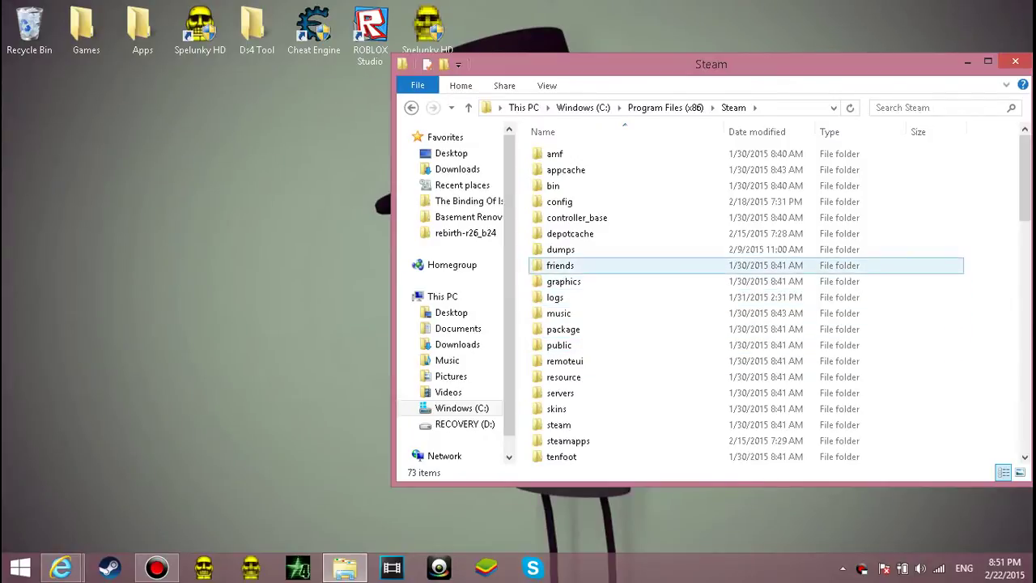
scroll(745, 300, down, 1)
double_click(568, 407)
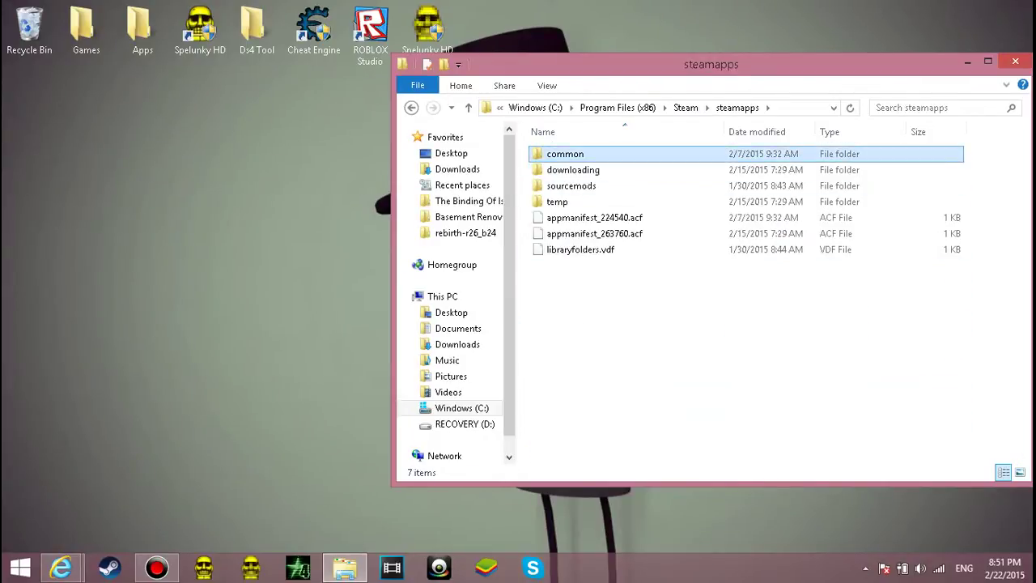
double_click(567, 154)
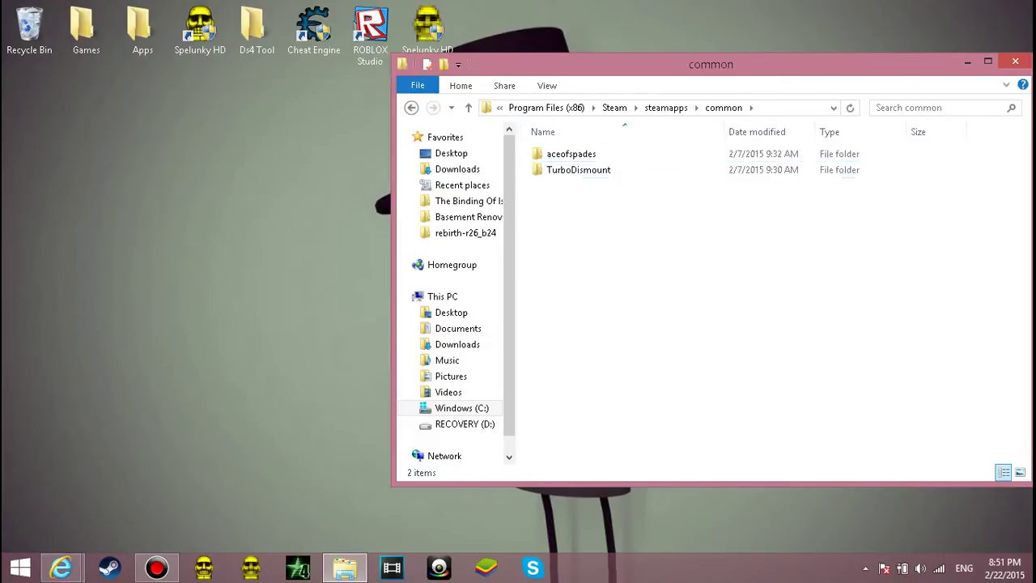
click(579, 170)
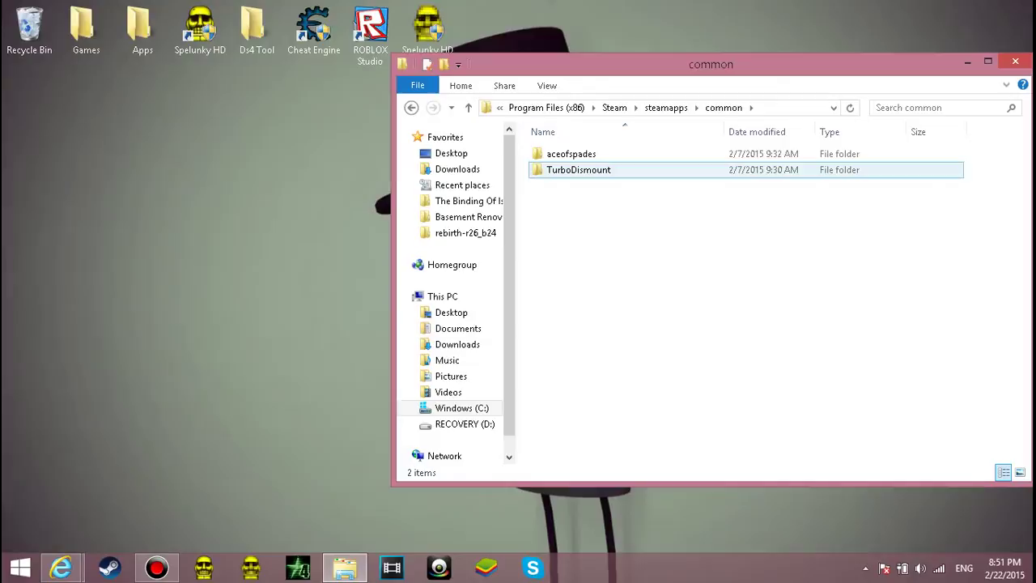
Step: Open the Binding Of Isaac Rebirth v1.041 folder, check resources, go back up and select isaac-ng
click(466, 201)
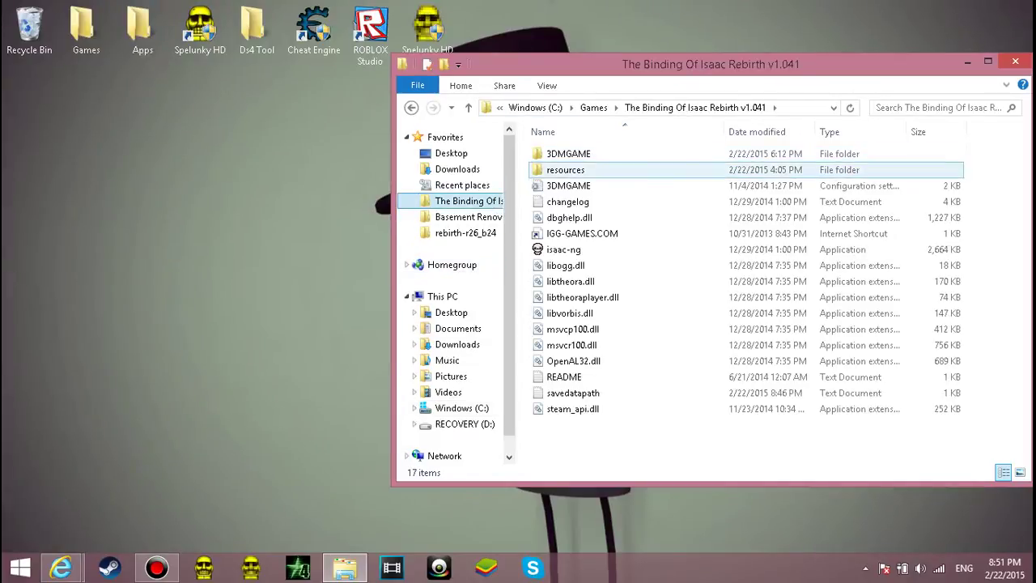
double_click(565, 169)
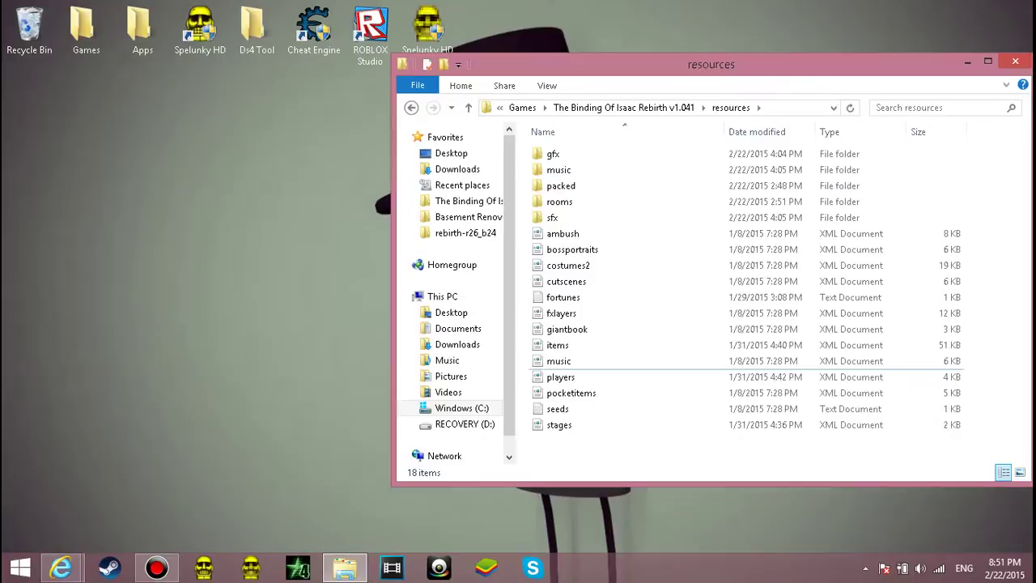
click(623, 108)
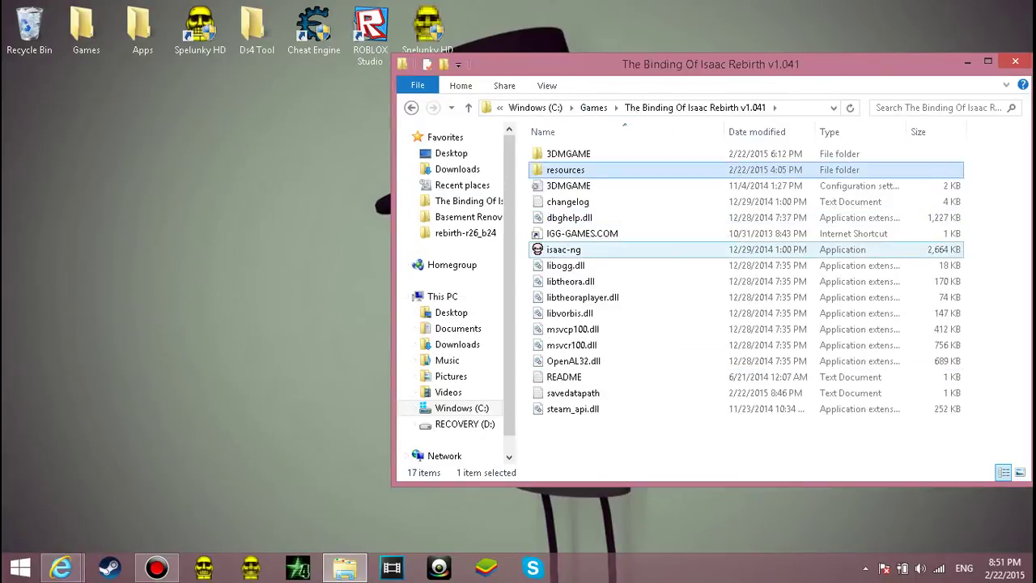
click(567, 250)
Step: Launch isaac-ng and lower the game's Volume Mixer slider to 41
key(Return)
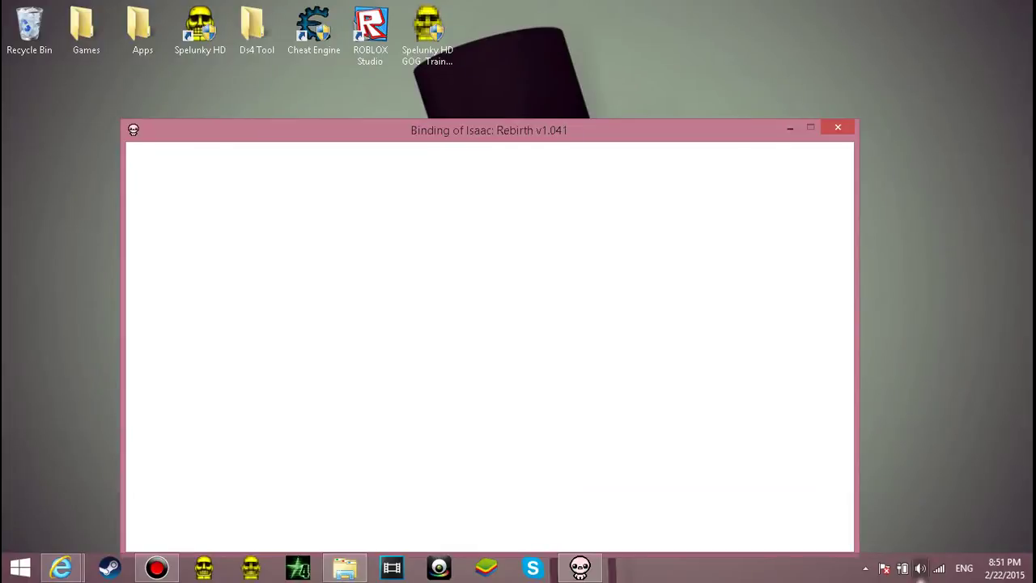
click(920, 568)
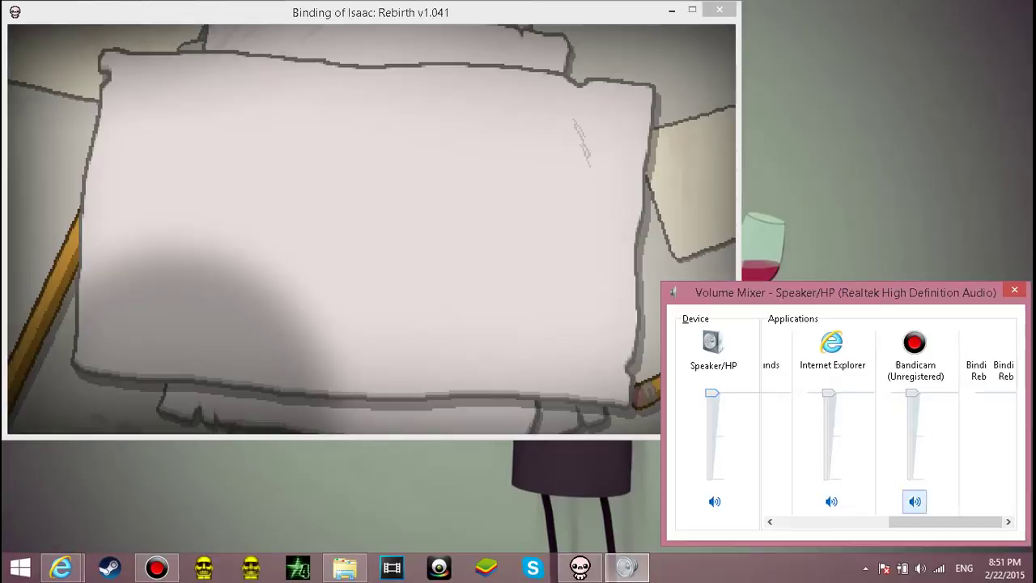
drag(966, 394, 967, 443)
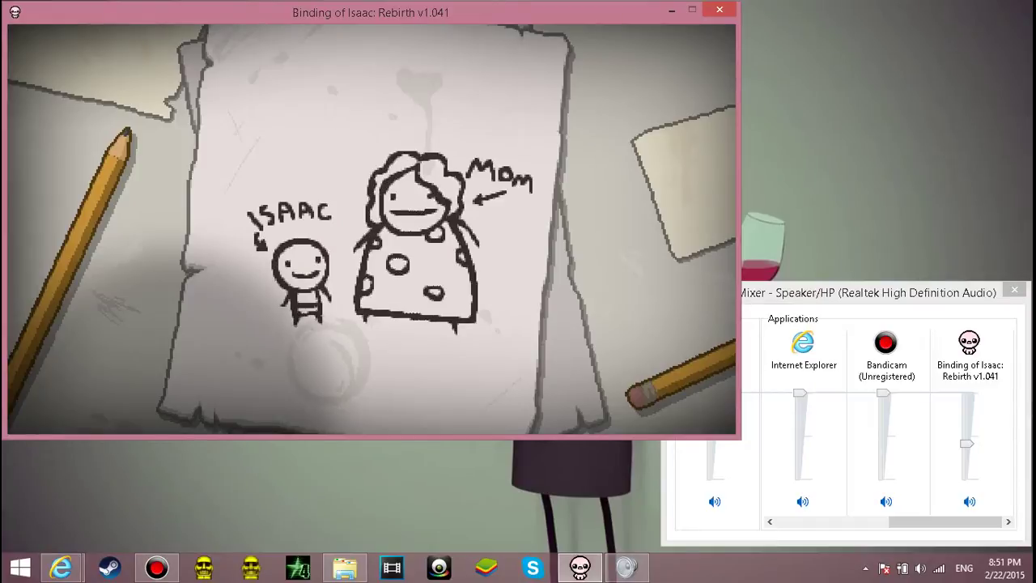
click(1015, 289)
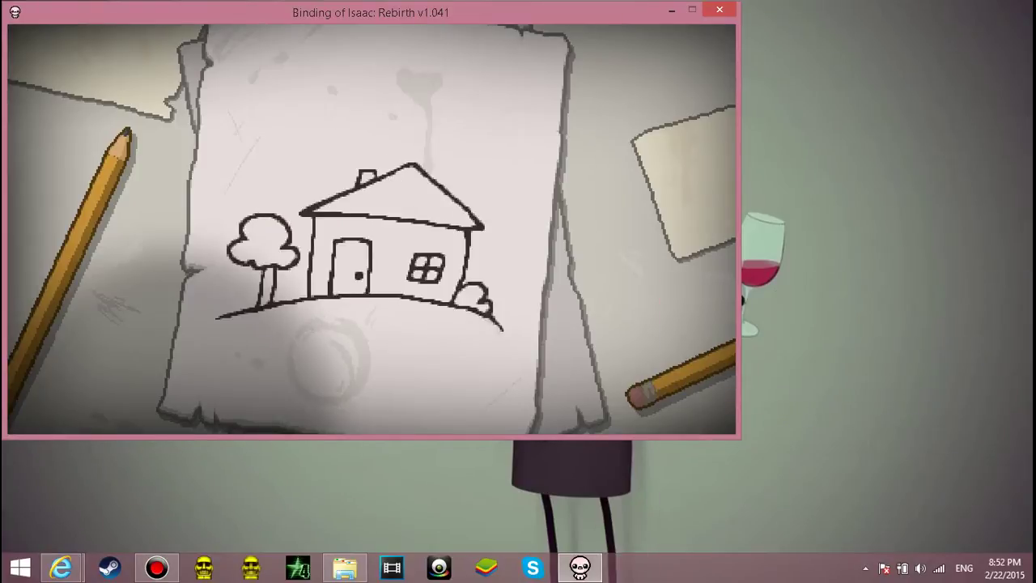
Step: Skip the intro and title screen, load save File 1 and reach character select
key(space)
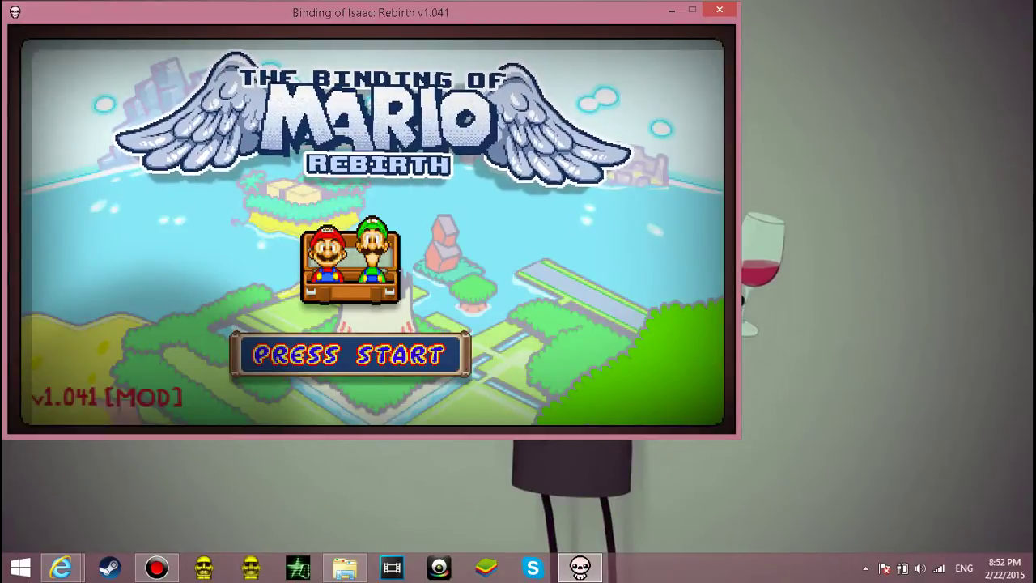
key(space)
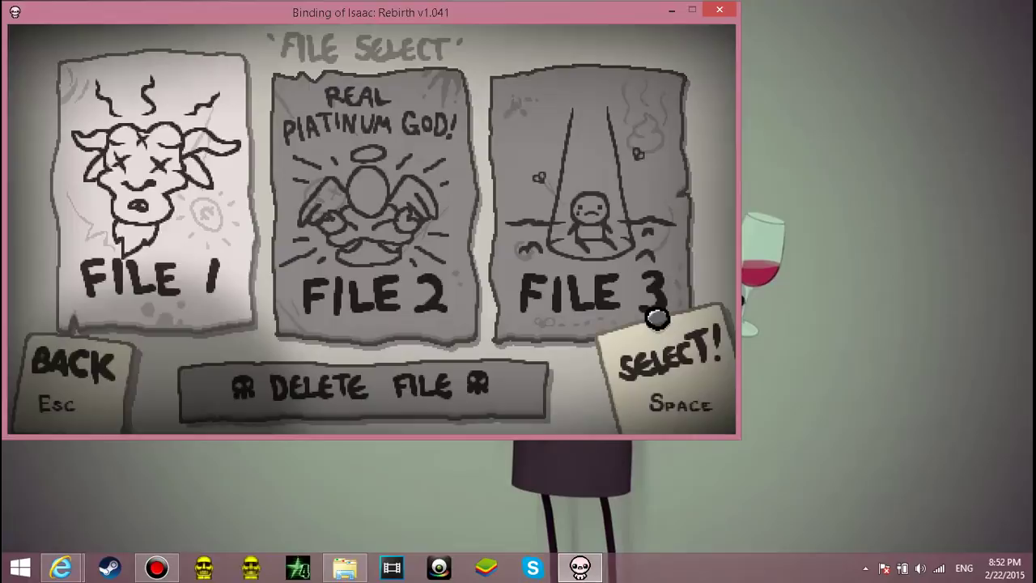
key(Right)
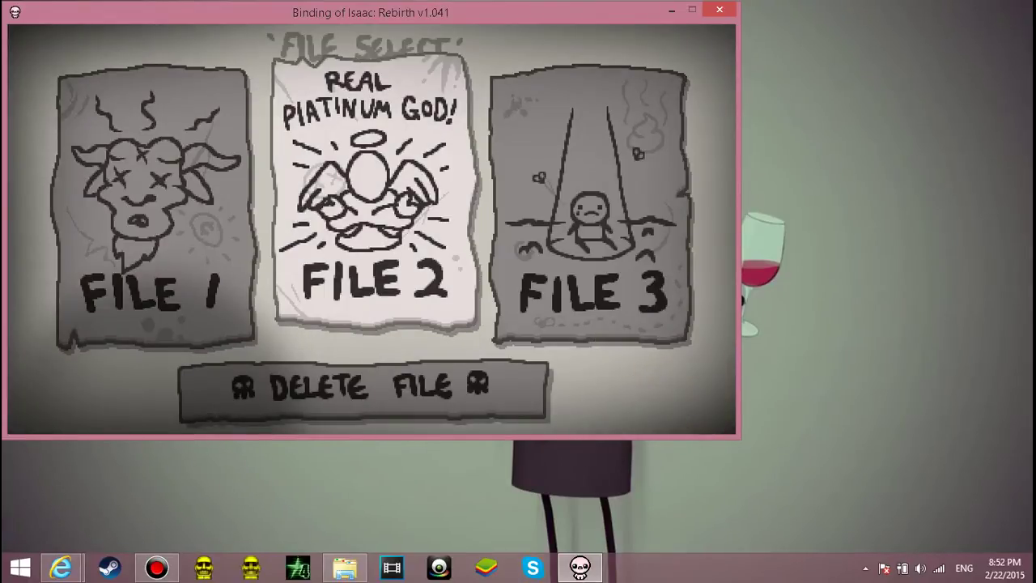
key(Left)
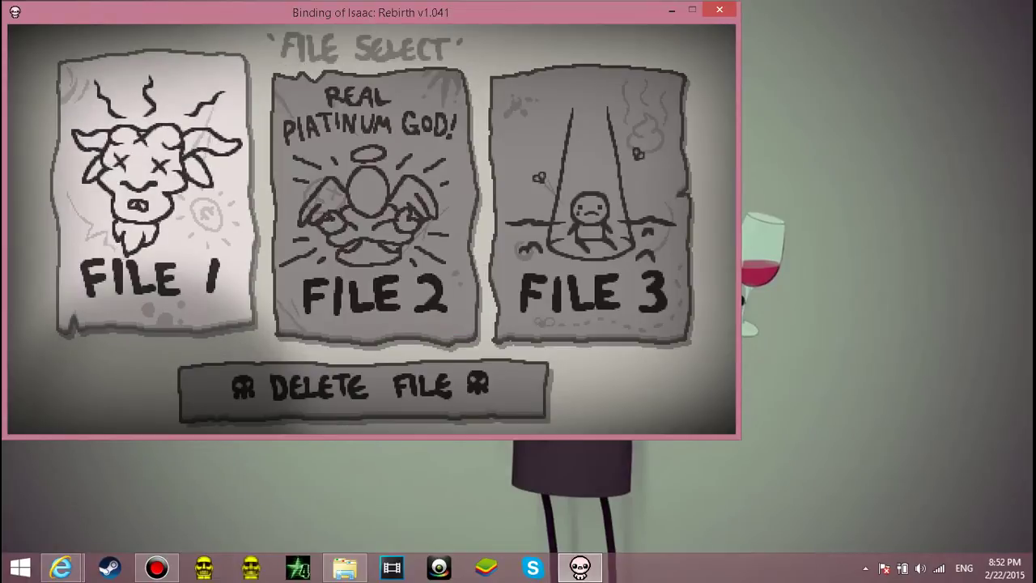
key(space)
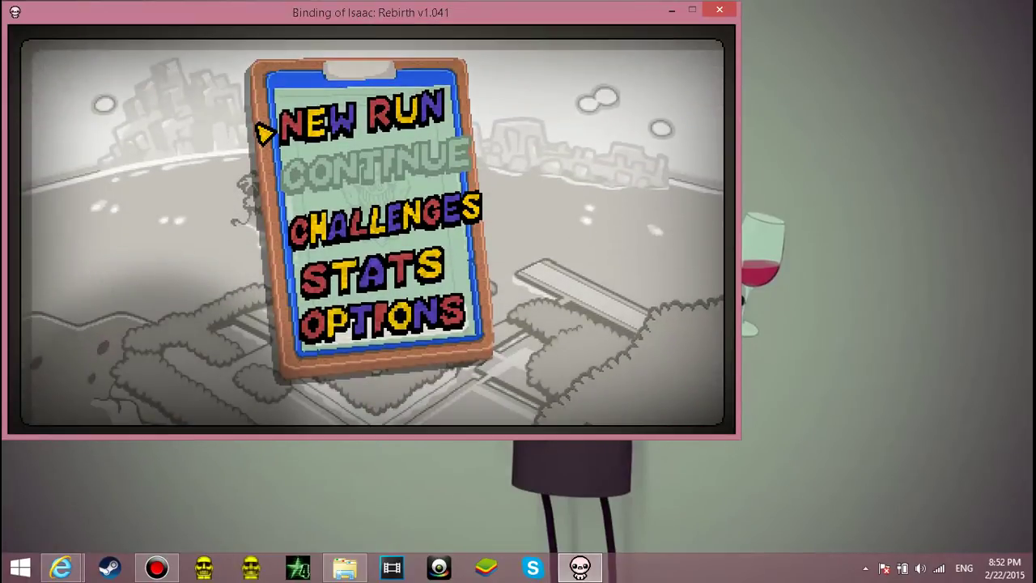
key(space)
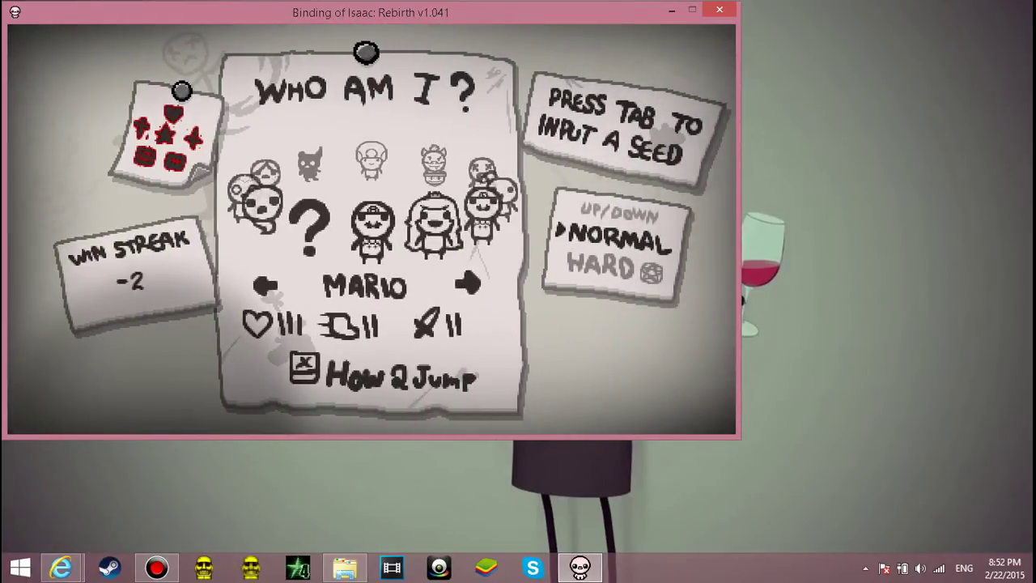
Step: Cycle through the characters to Luigi and start the run on Normal
key(Right)
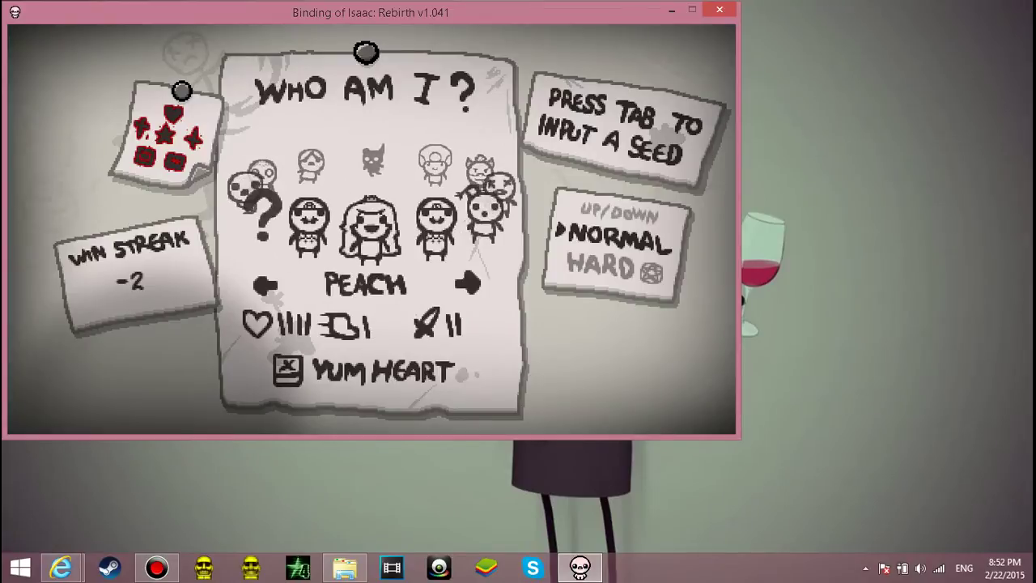
key(Right)
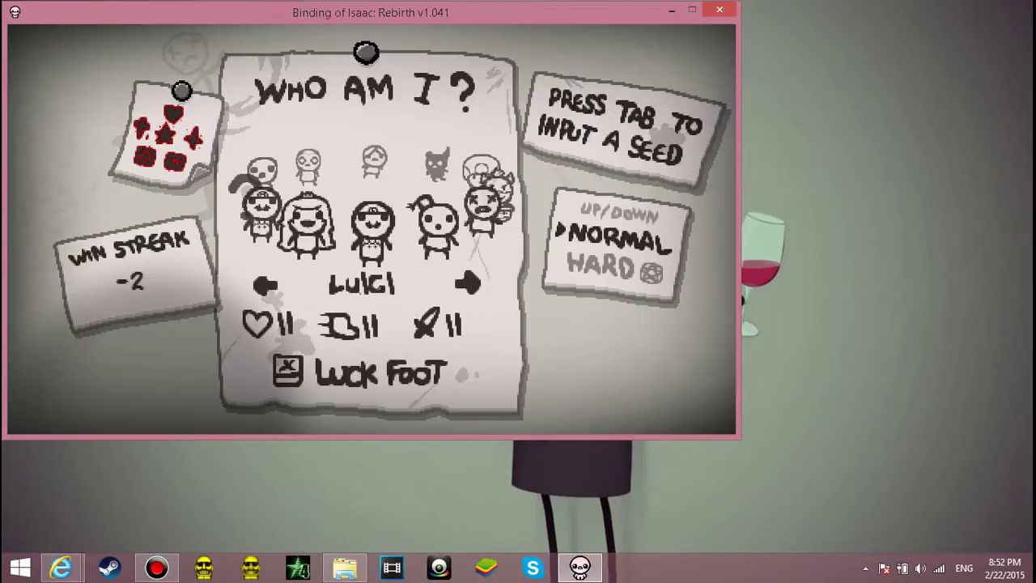
key(Right)
key(Right)
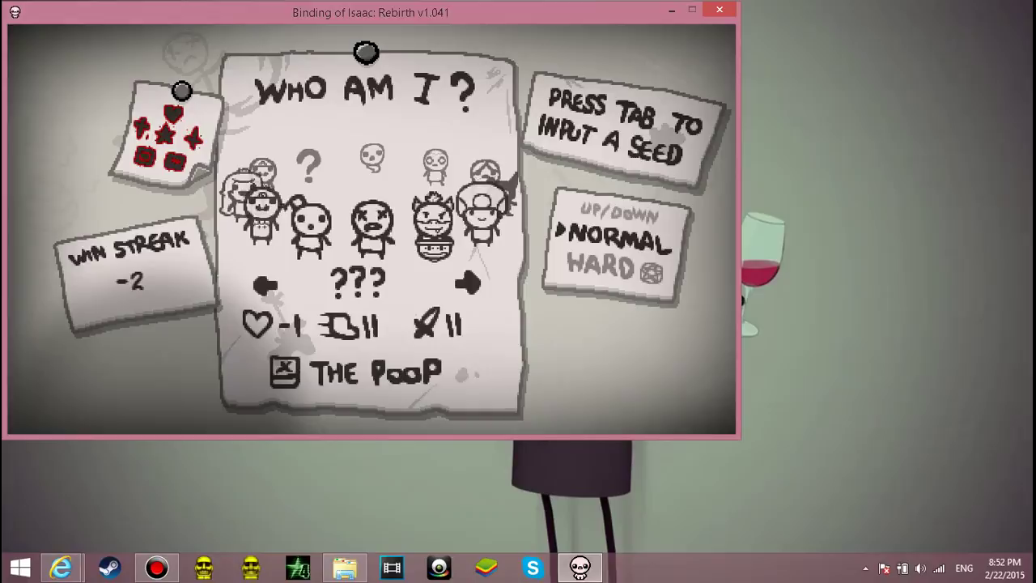
key(Right)
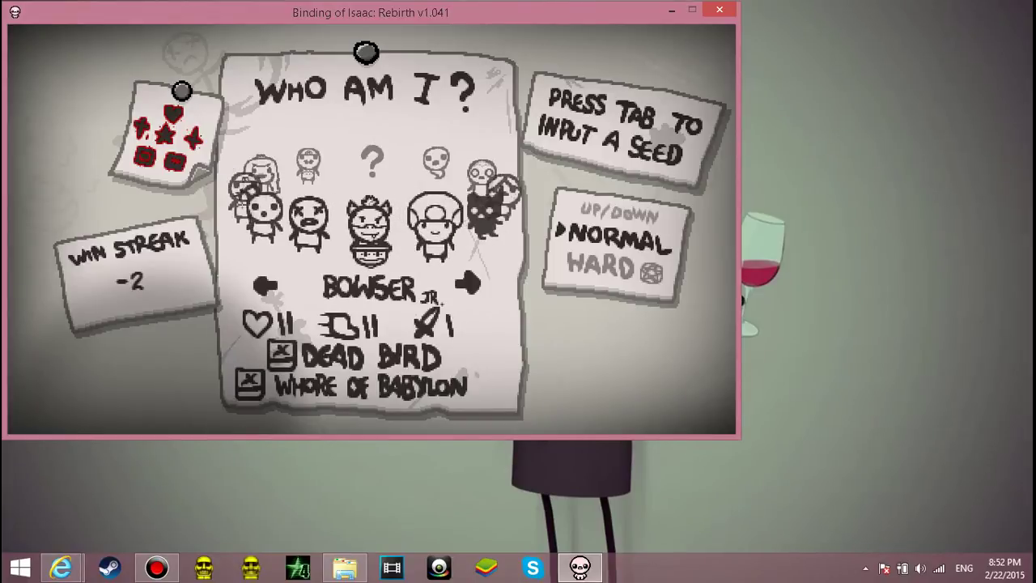
key(Right)
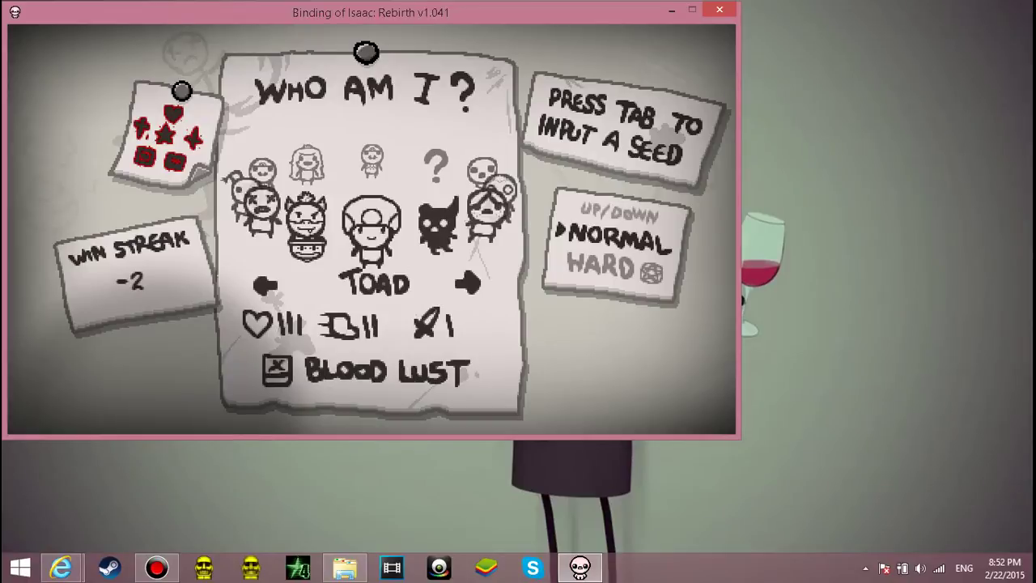
key(Right)
key(Right)
key(Right)
key(Right)
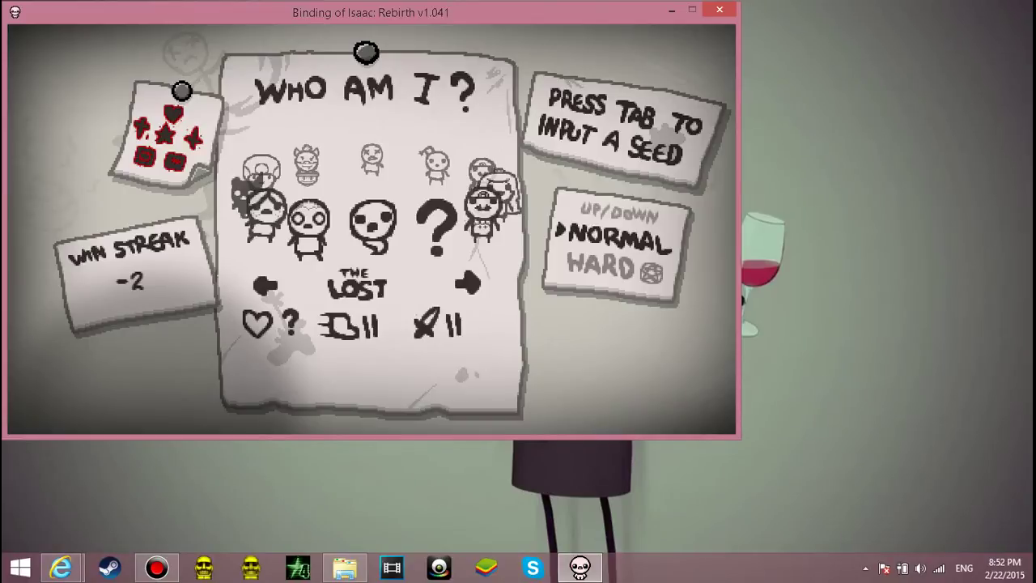
key(Right)
key(Right)
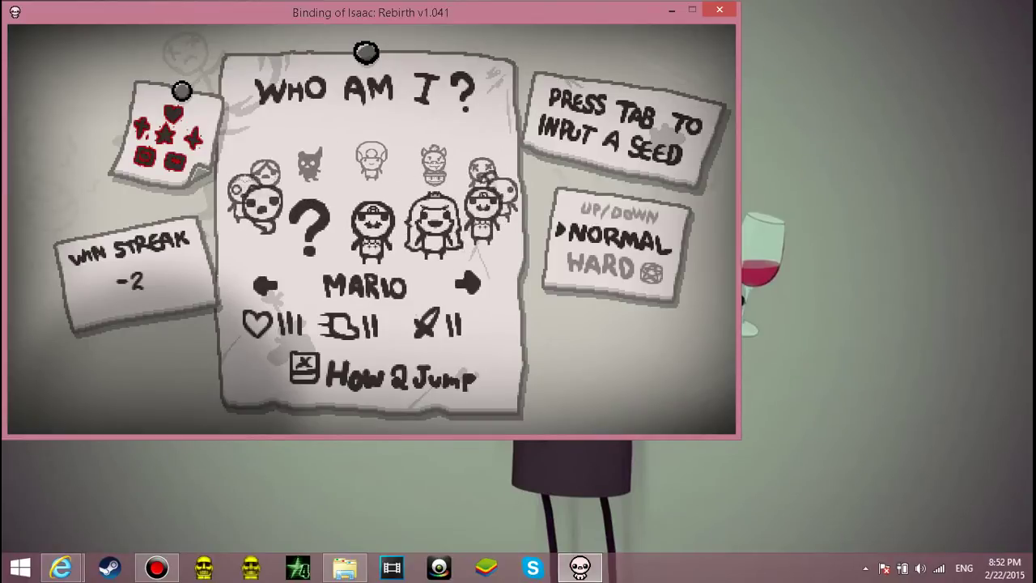
key(Right)
key(Left)
key(Right)
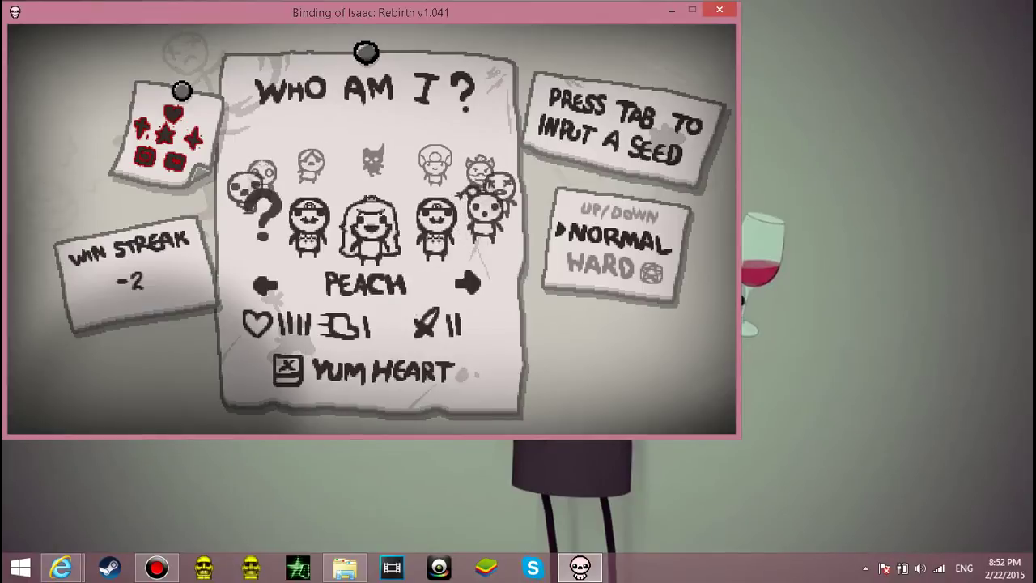
key(Right)
key(Return)
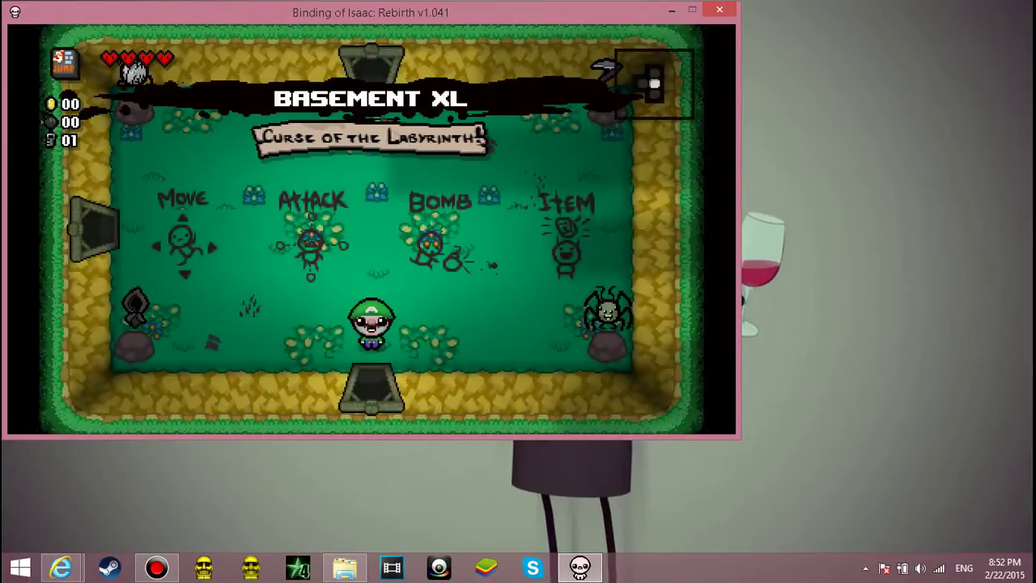
Step: Move around the first room firing tears, heading up-left toward the item pedestals
key(s)
key(d)
key(Right)
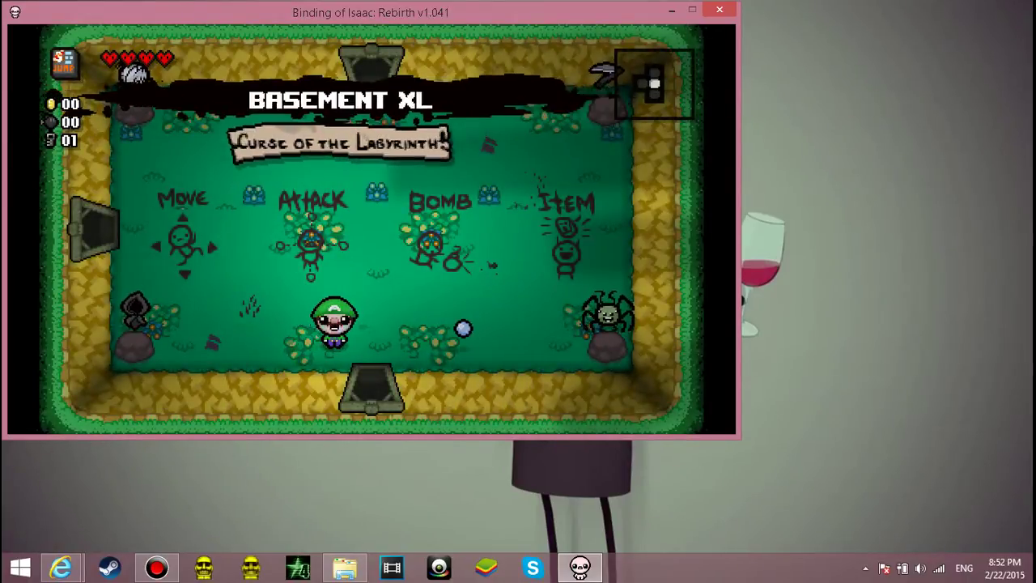
key(Left)
key(w)
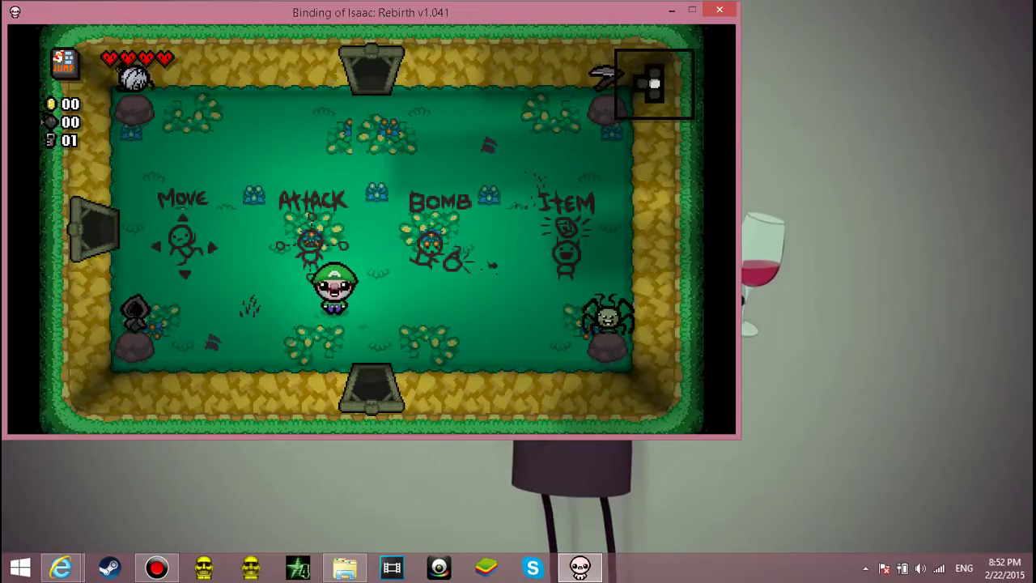
key(a)
Step: Pick up the Ceremonial Robes, Daddy Longlegs and Death's Touch items
key(a)
key(w)
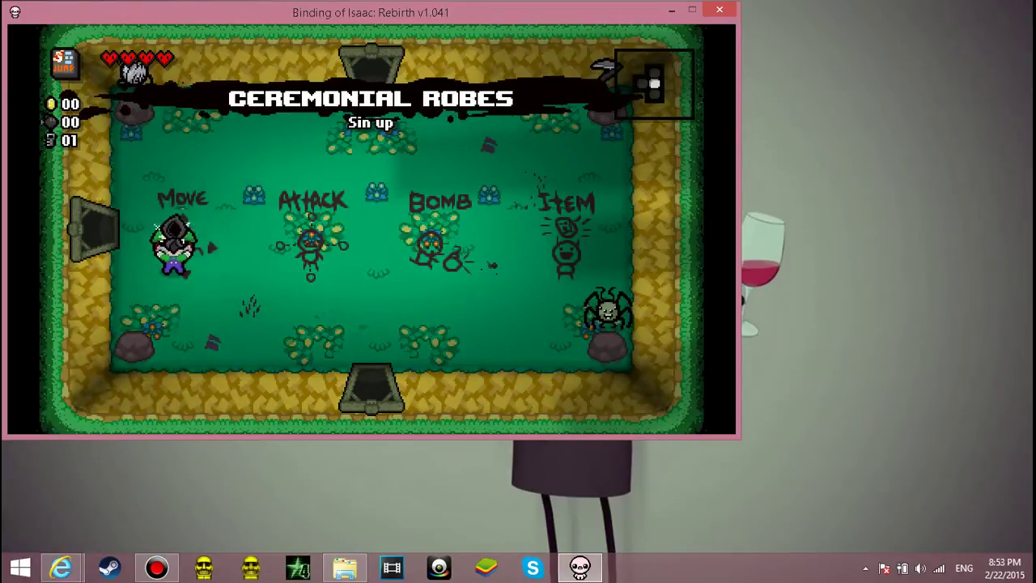
key(a)
key(w)
key(d)
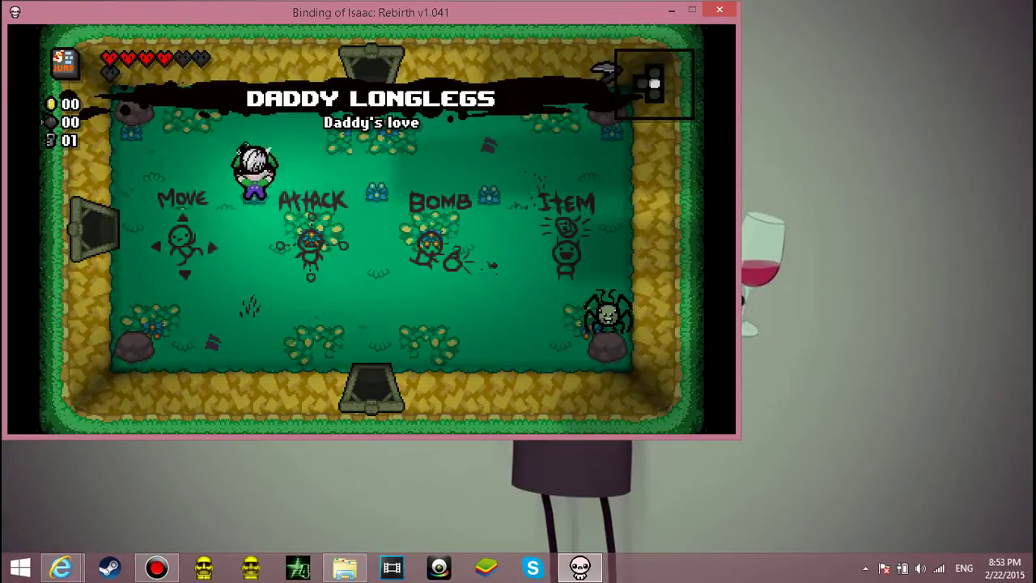
key(d)
key(w)
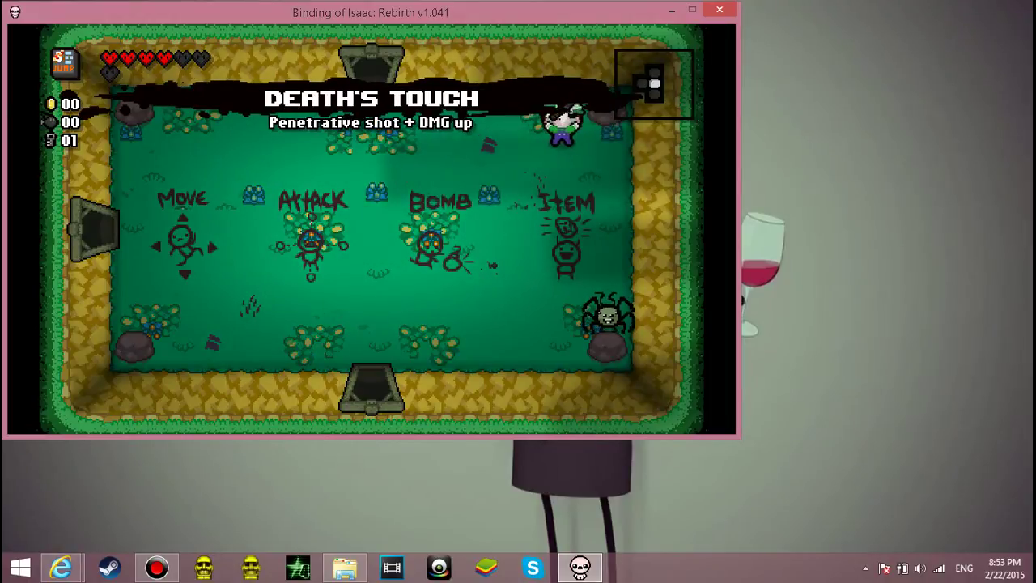
key(a)
Step: Throw scythes at the spider while moving toward the left door
key(s)
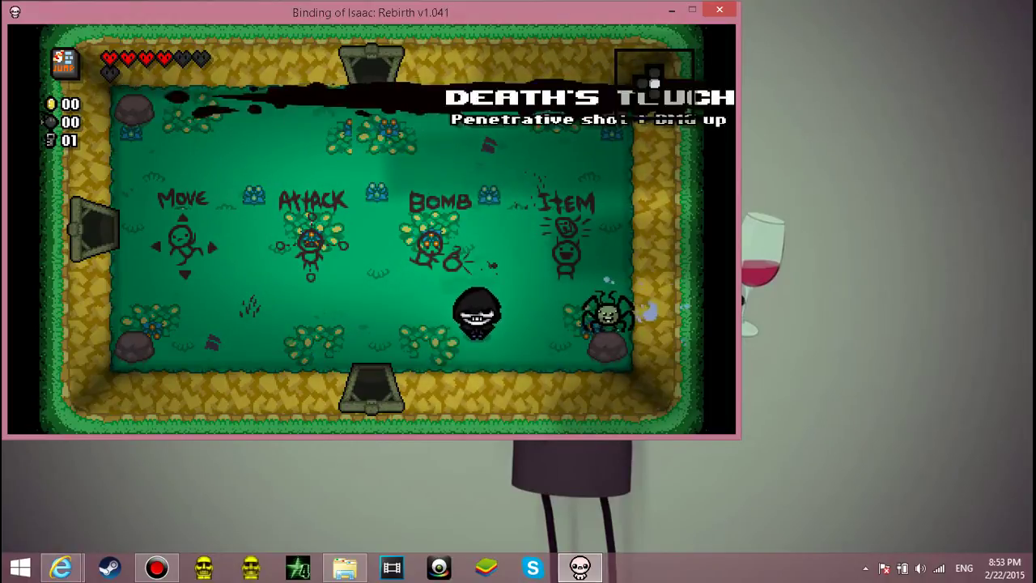
key(Down)
key(Right)
key(a)
key(Left)
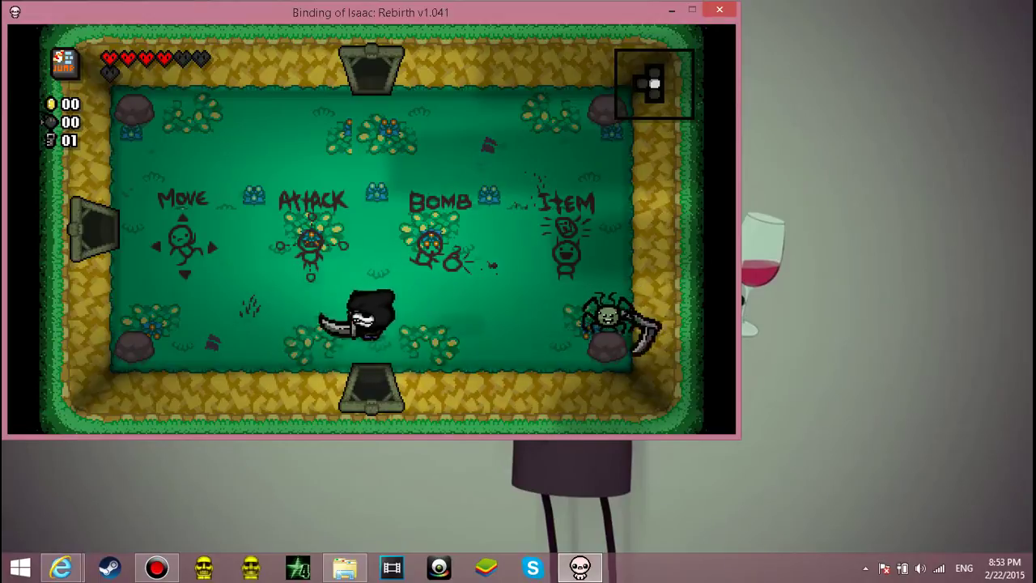
Step: Enter the brick-filled room and scythe the enemies near the top-left
key(a)
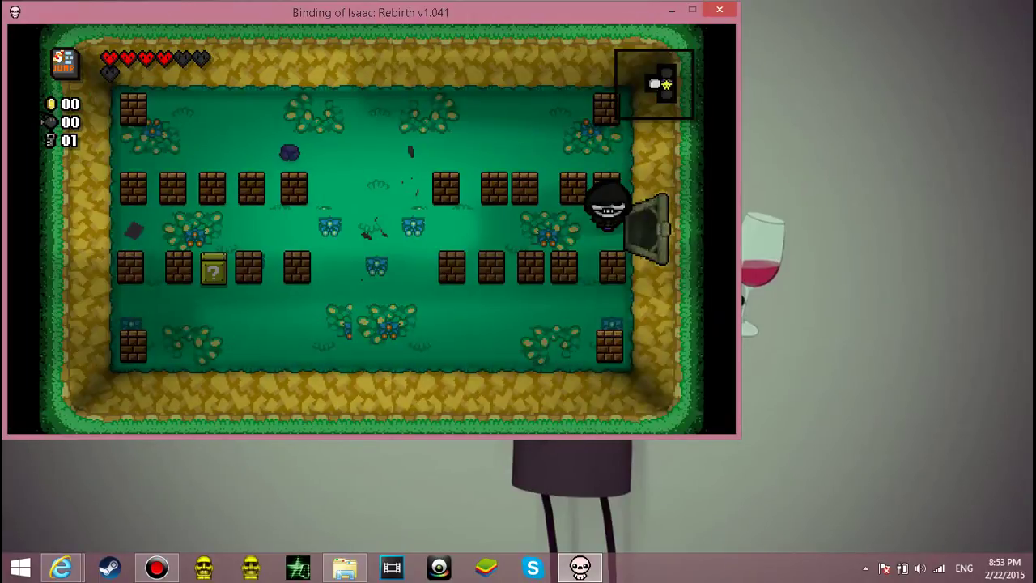
key(Left)
key(a)
key(w)
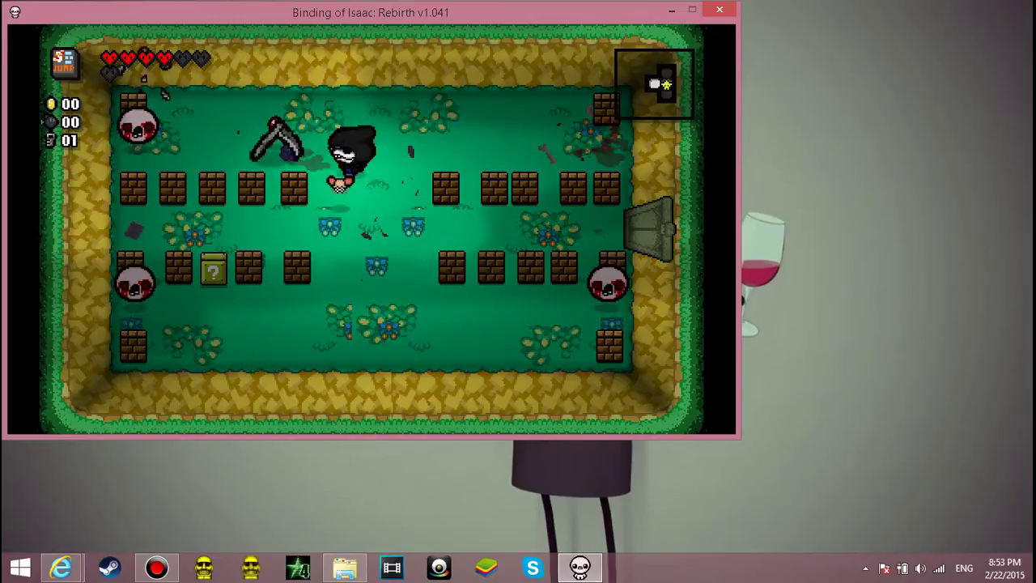
key(s)
key(Down)
key(w)
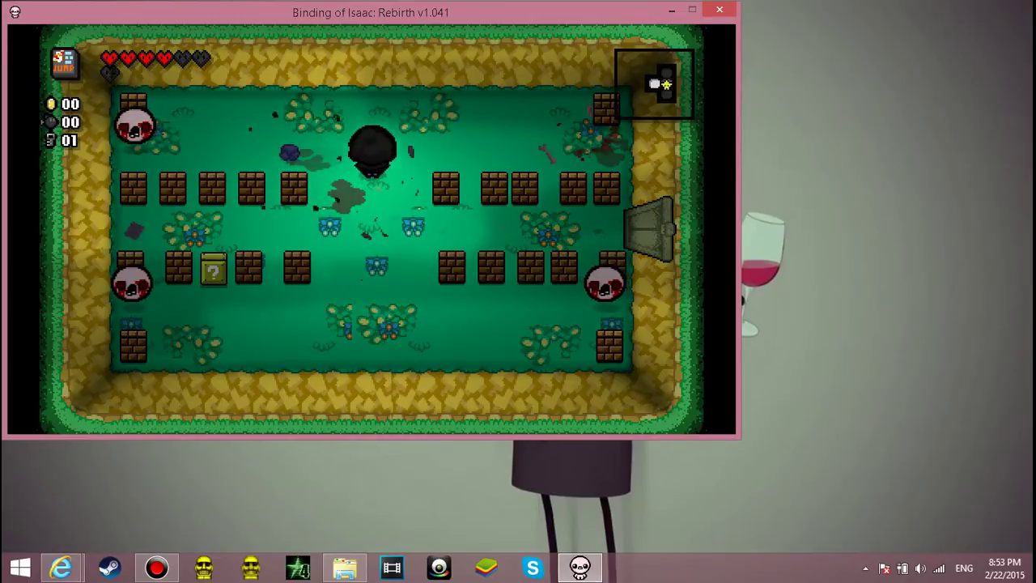
key(Left)
Step: Attack the enemies in the room centre and on the right with scythes
key(d)
key(Down)
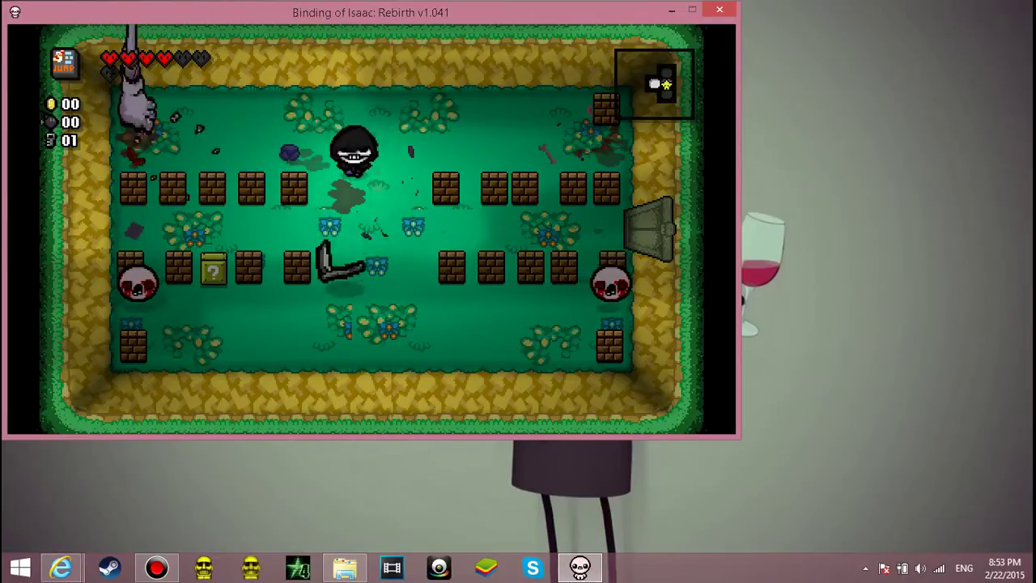
key(s)
key(Right)
key(s)
key(Right)
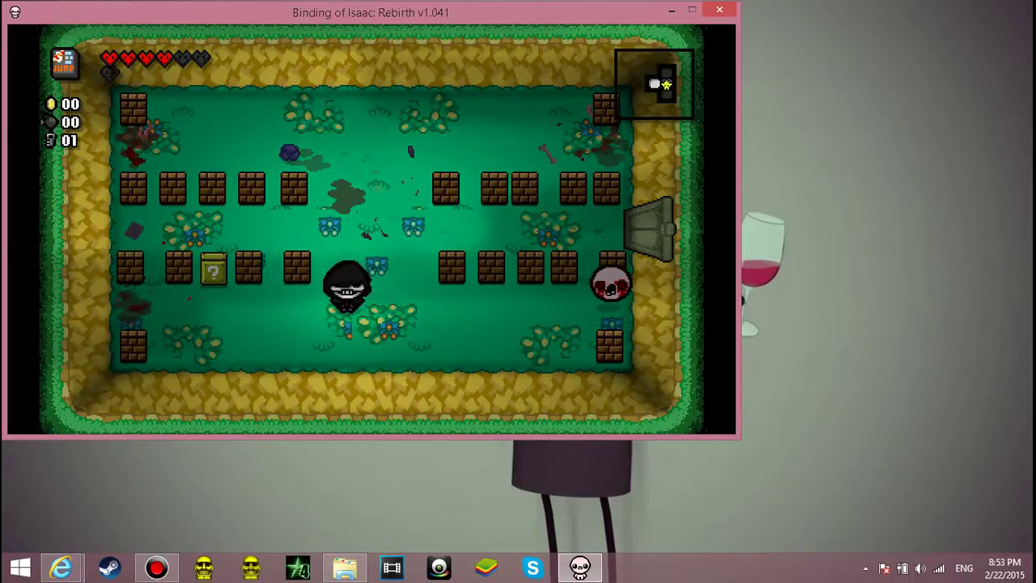
Step: Move right along the top row of blocks and throw scythes upward
key(w)
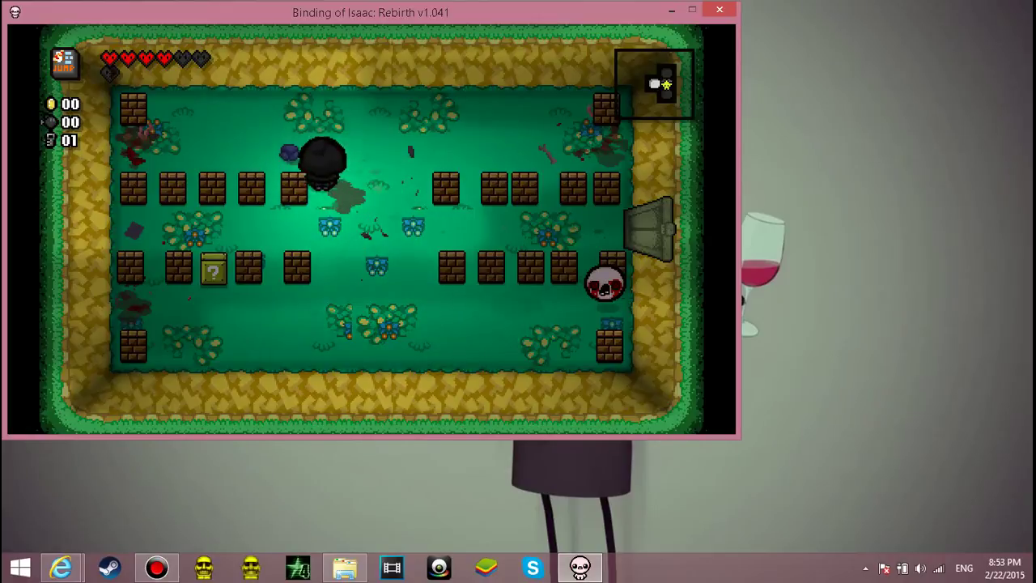
key(d)
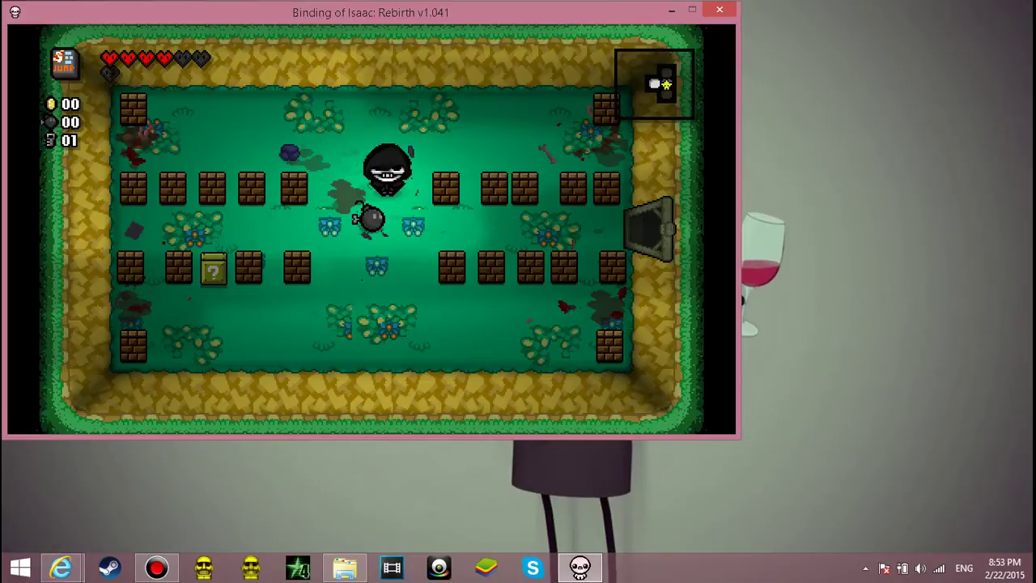
key(Up)
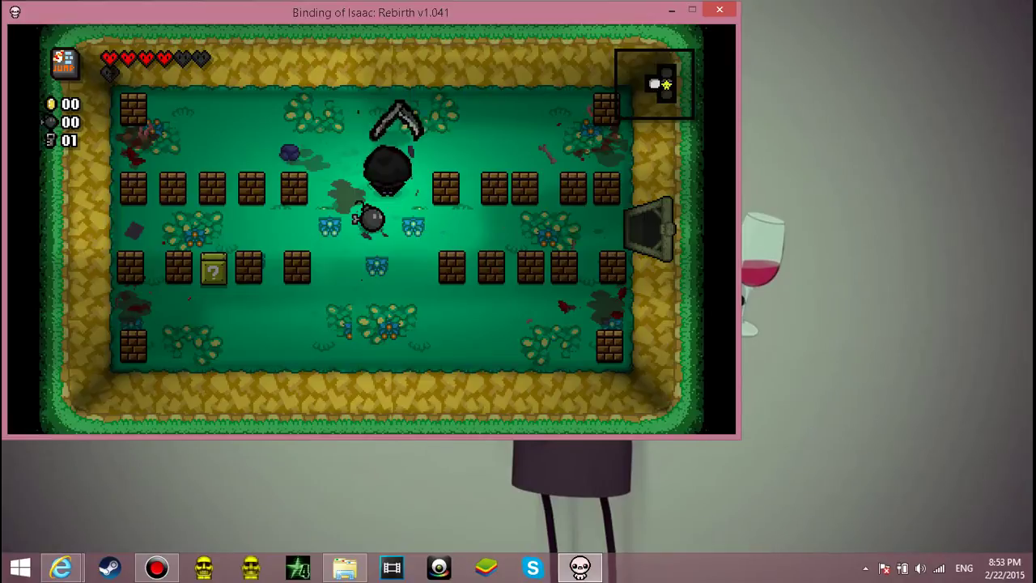
key(Down)
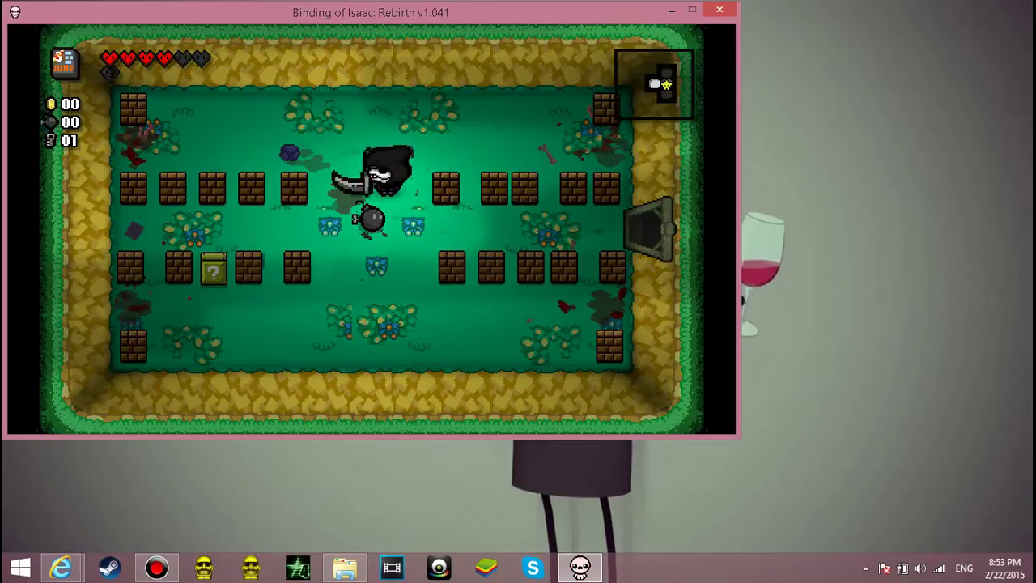
Step: Grab the bomb, then walk right into the starting room and up toward its top
key(s)
key(d)
key(w)
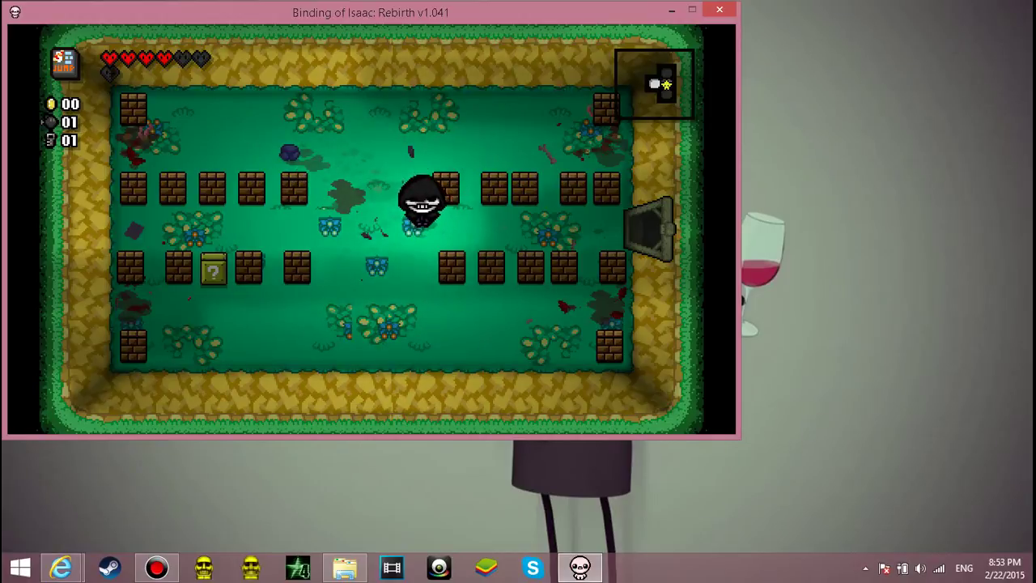
key(d)
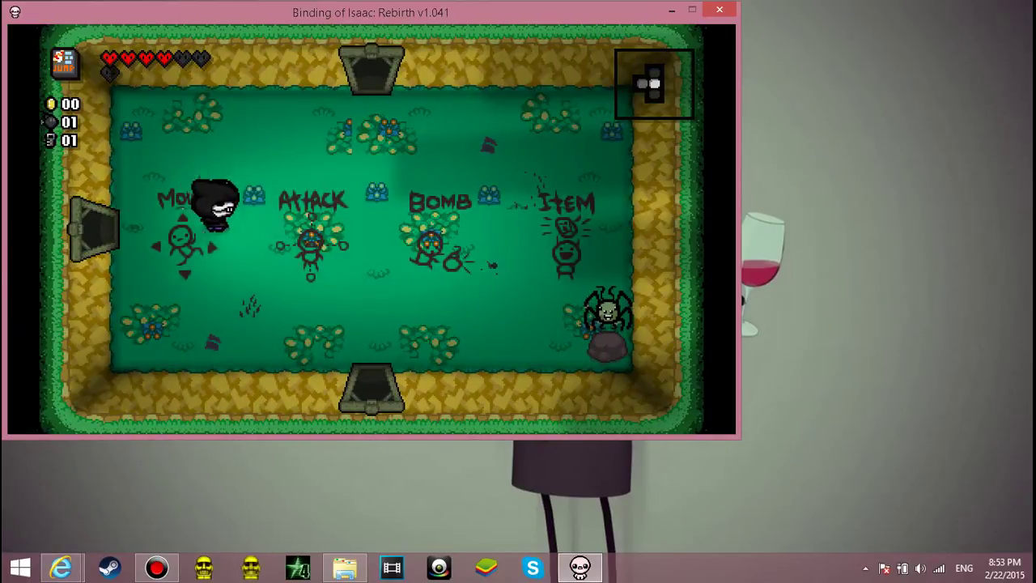
key(d)
key(w)
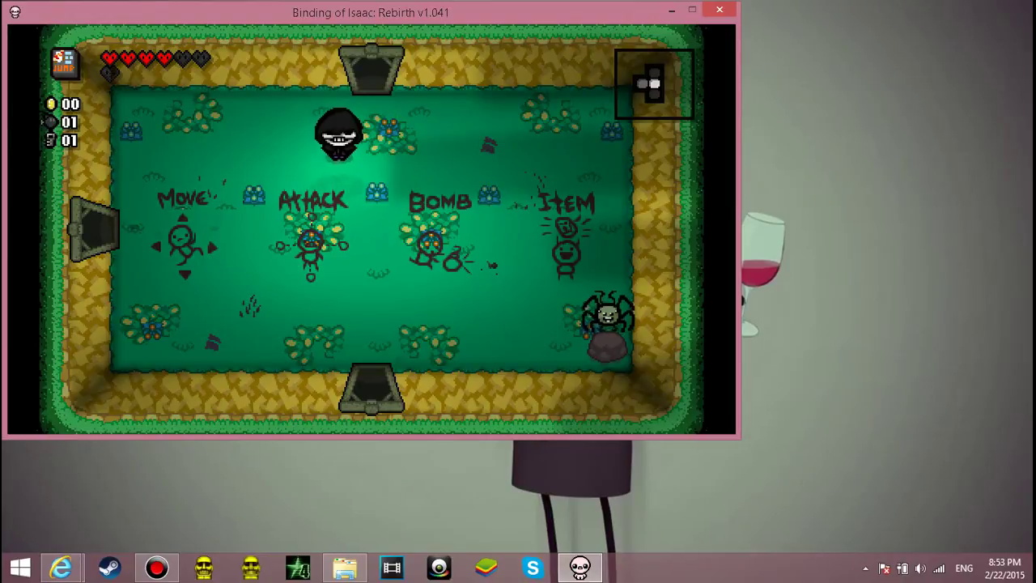